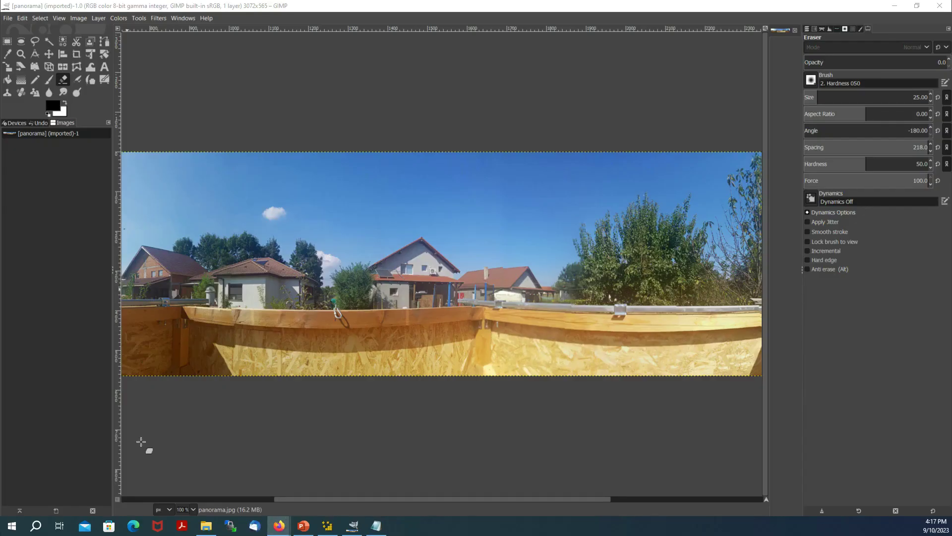
Step: Bring the Image Composite Editor project with the imported backyard photos to the front
left_click(329, 527)
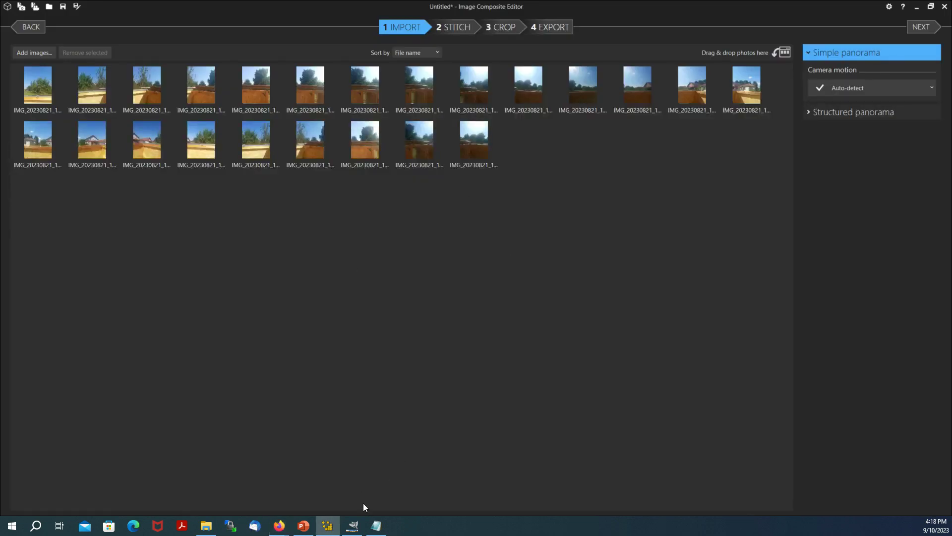
mouse_move(358, 530)
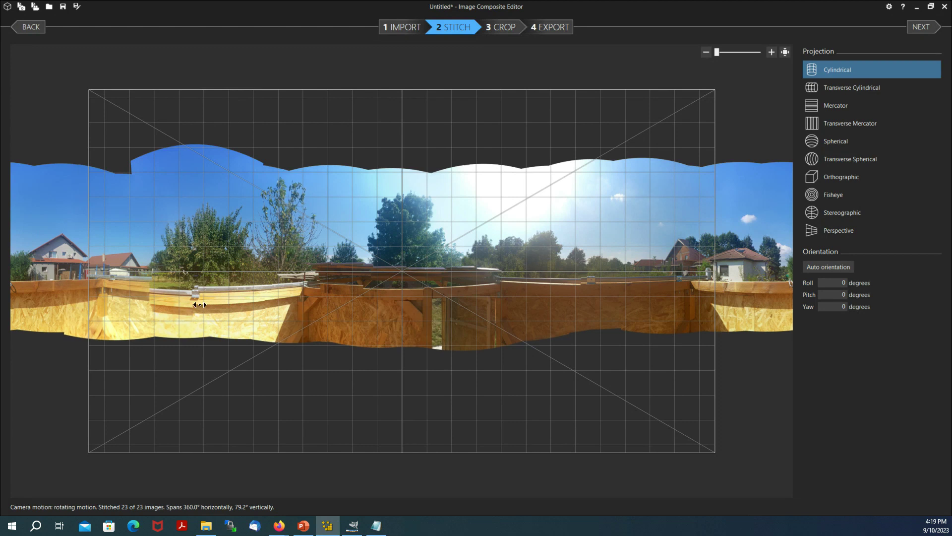
Step: Shift the stitched 360° cylindrical panorama sideways to adjust its horizontal framing
left_click_drag(192, 267, 110, 264)
Step: Crop the panorama, trimming 862 px from the top and 628 px from the bottom
left_click(509, 31)
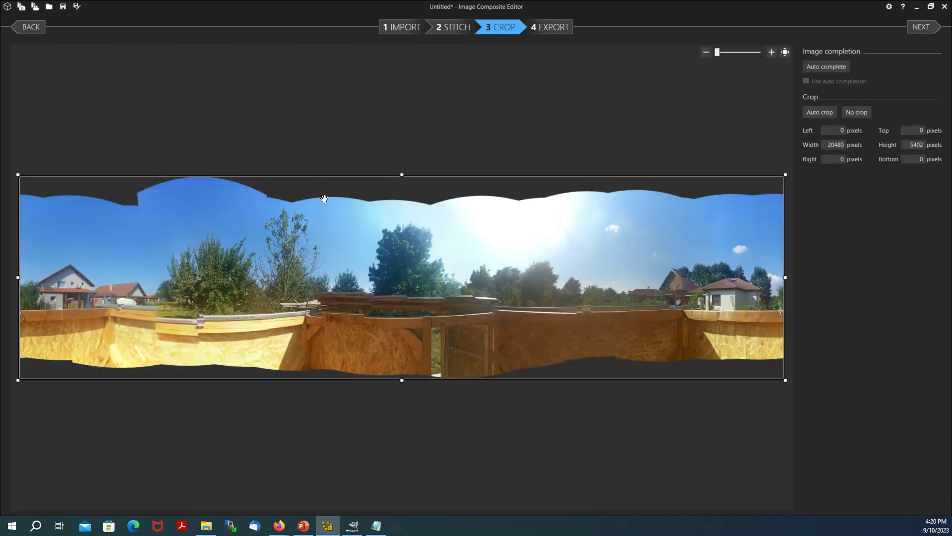
left_click_drag(402, 175, 401, 205)
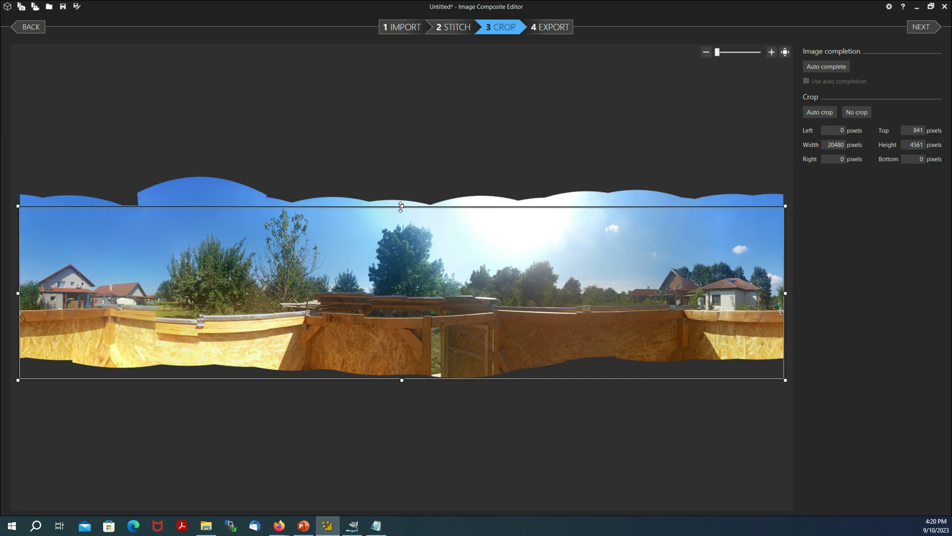
left_click_drag(403, 208, 402, 208)
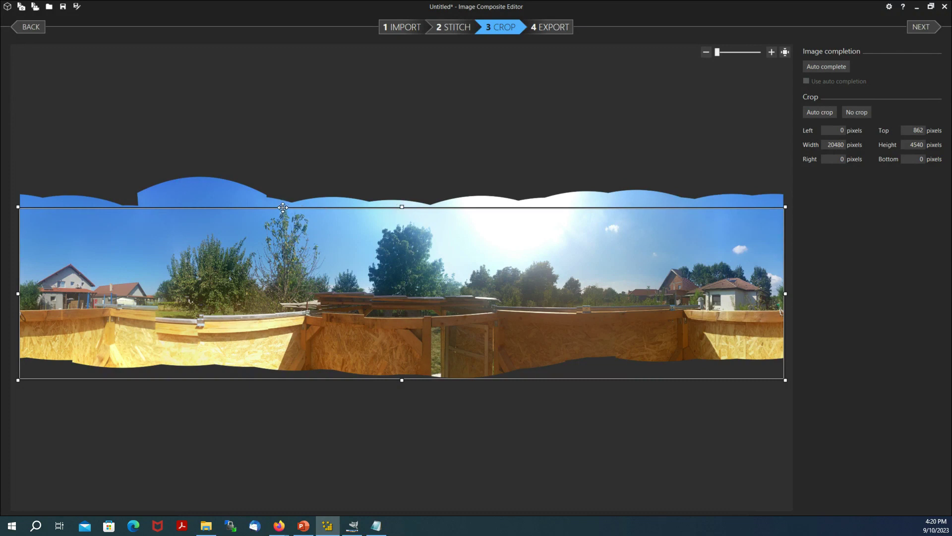
left_click_drag(400, 379, 405, 358)
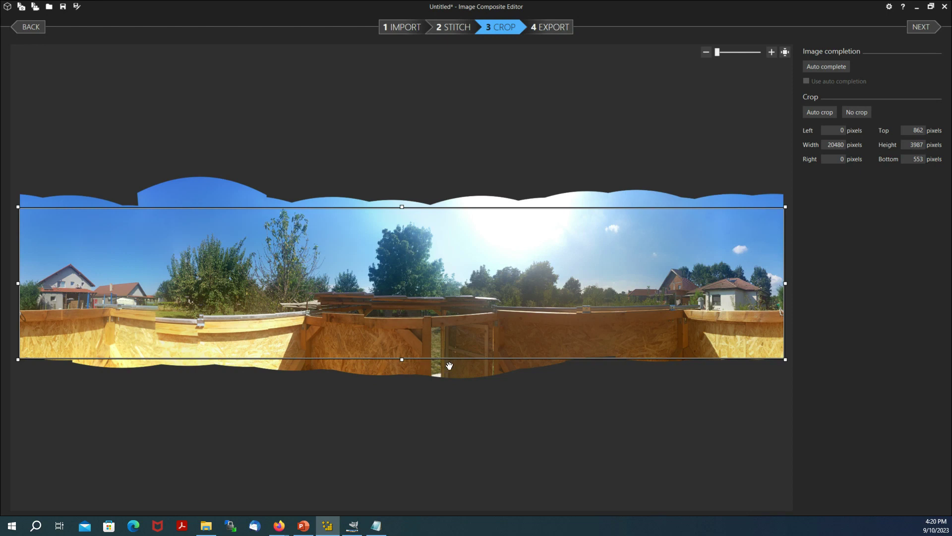
left_click_drag(401, 360, 401, 368)
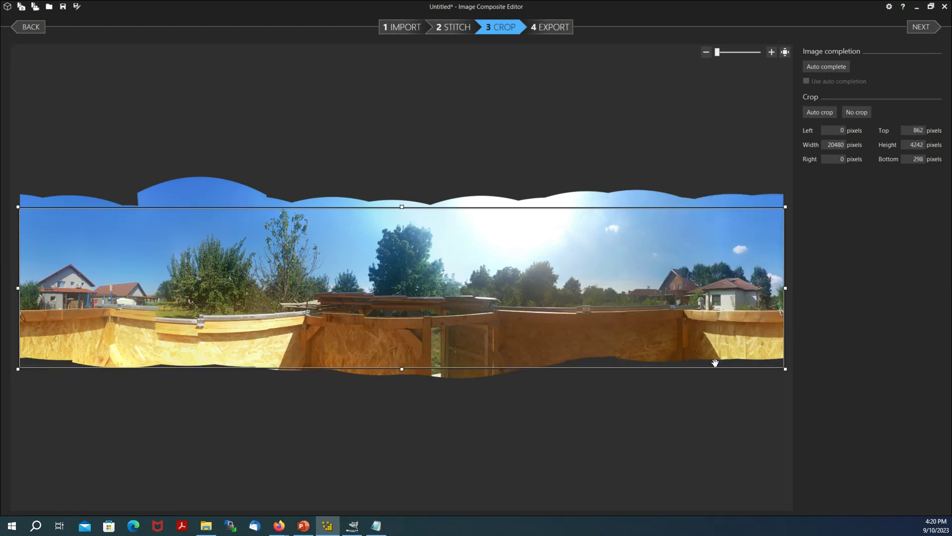
left_click_drag(402, 368, 401, 357)
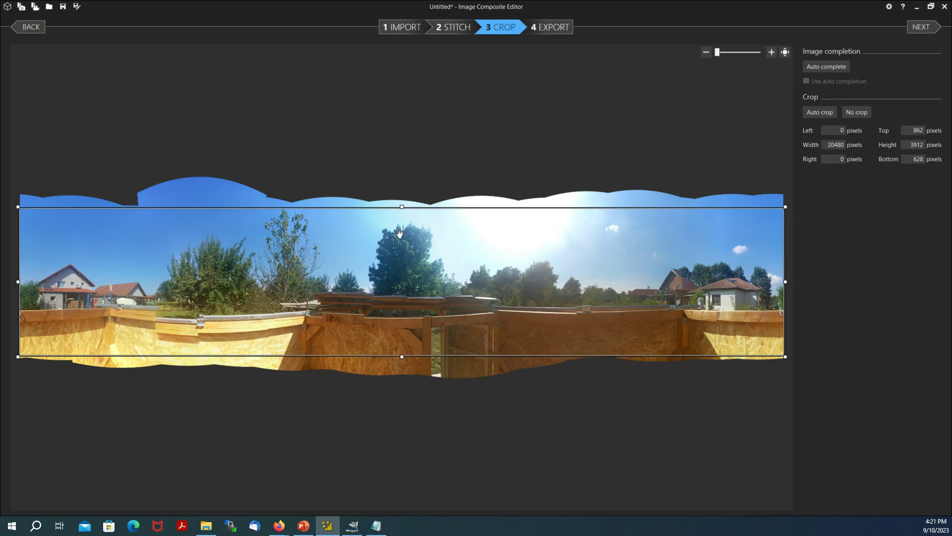
Step: Set the panorama's export file format to PNG Image, then return to GIMP
left_click(558, 28)
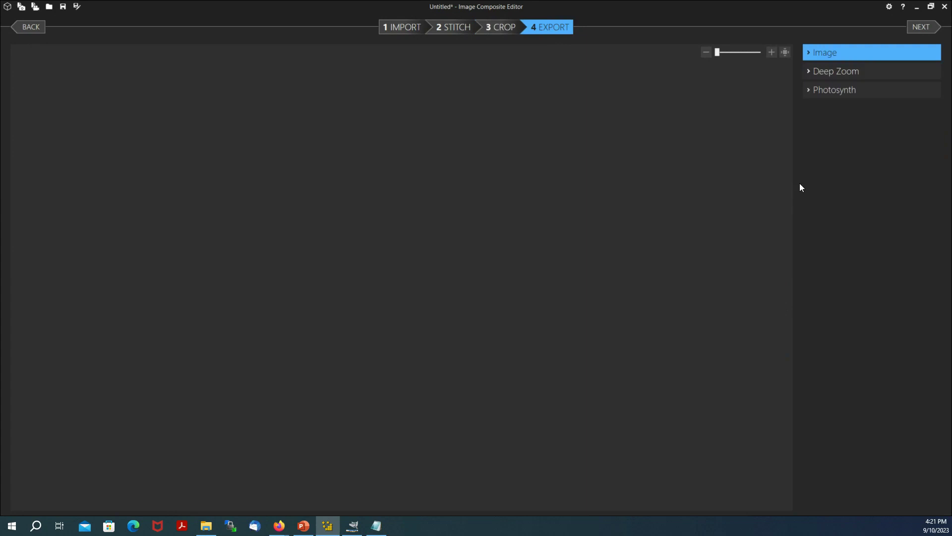
left_click(892, 160)
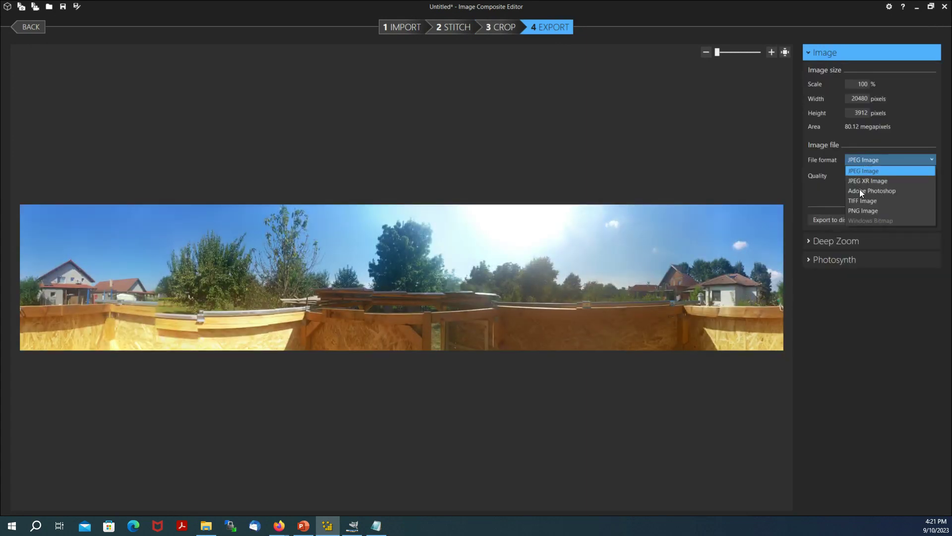
left_click(855, 212)
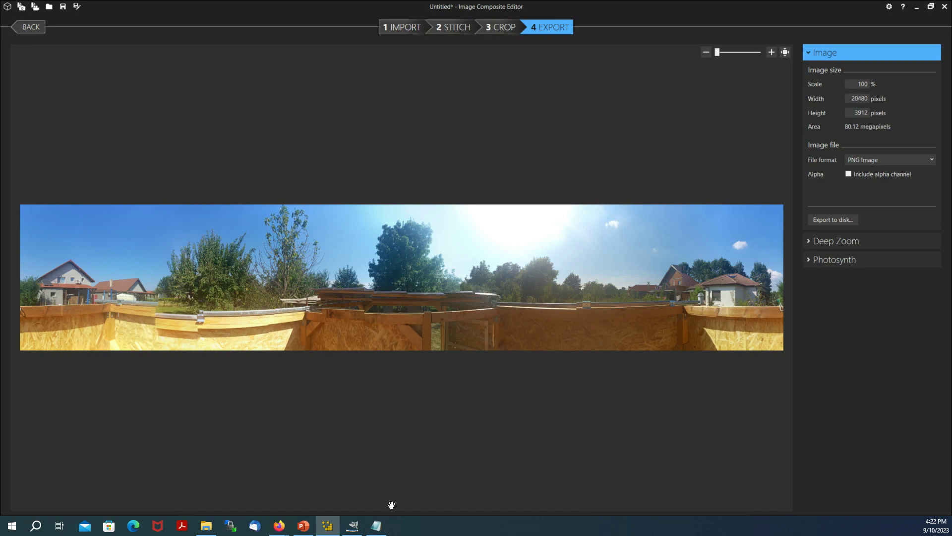
left_click(358, 530)
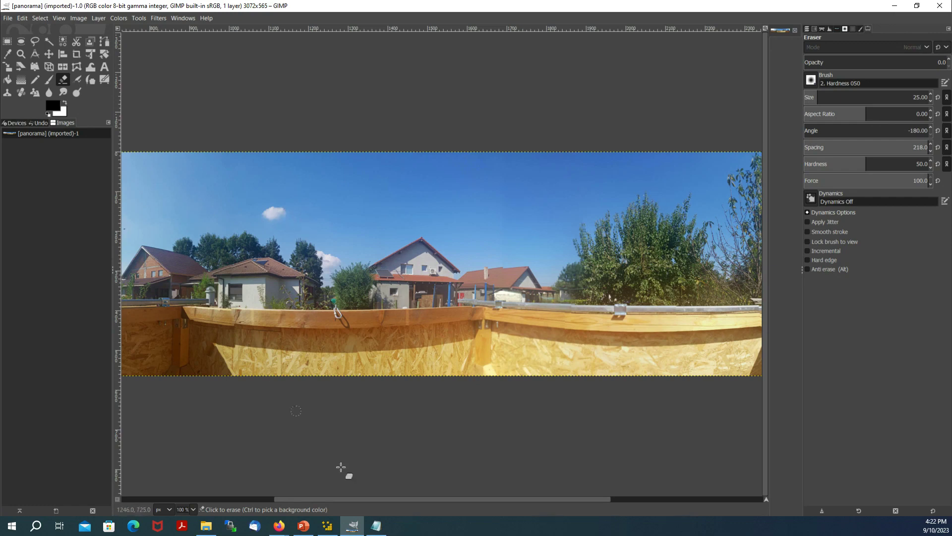
Step: Scroll to the canvas's left edge and add an alpha channel to the panorama layer
left_click_drag(328, 499, 177, 499)
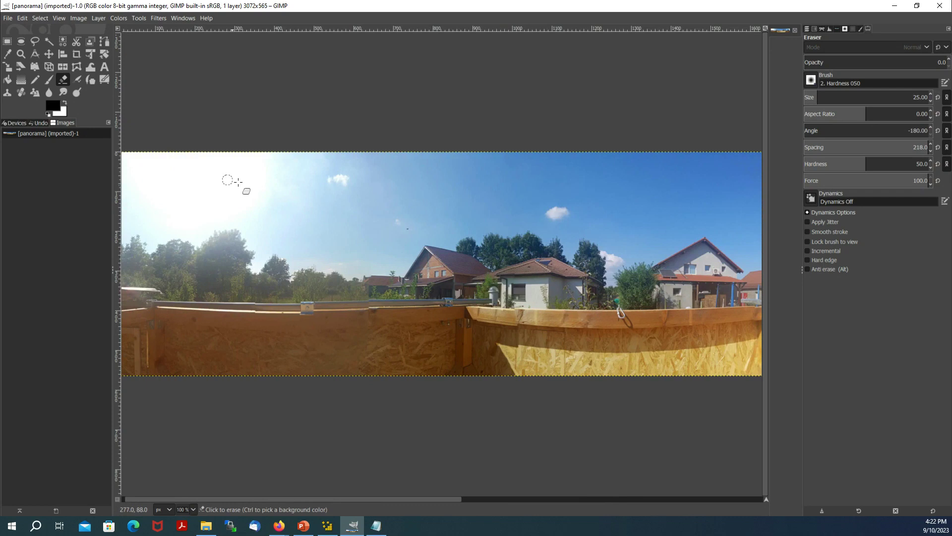
left_click(88, 20)
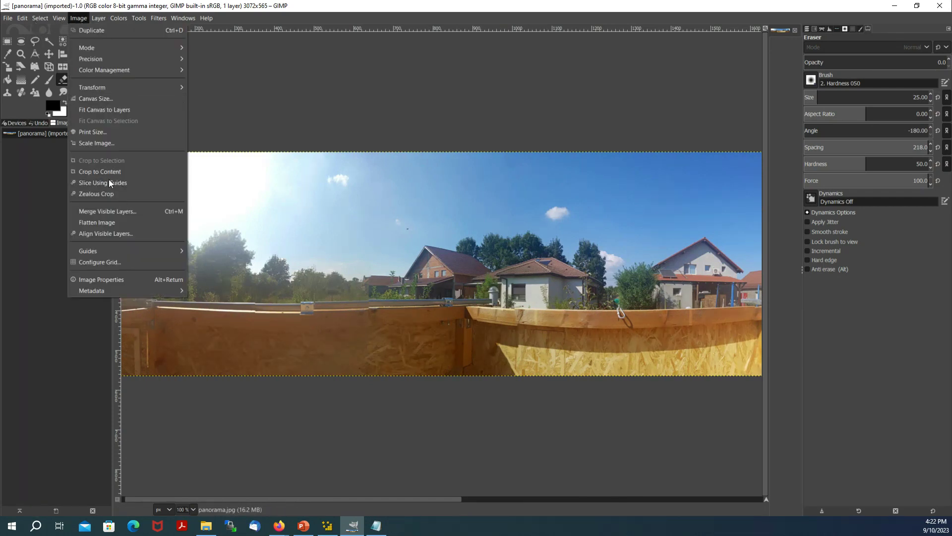
left_click(99, 18)
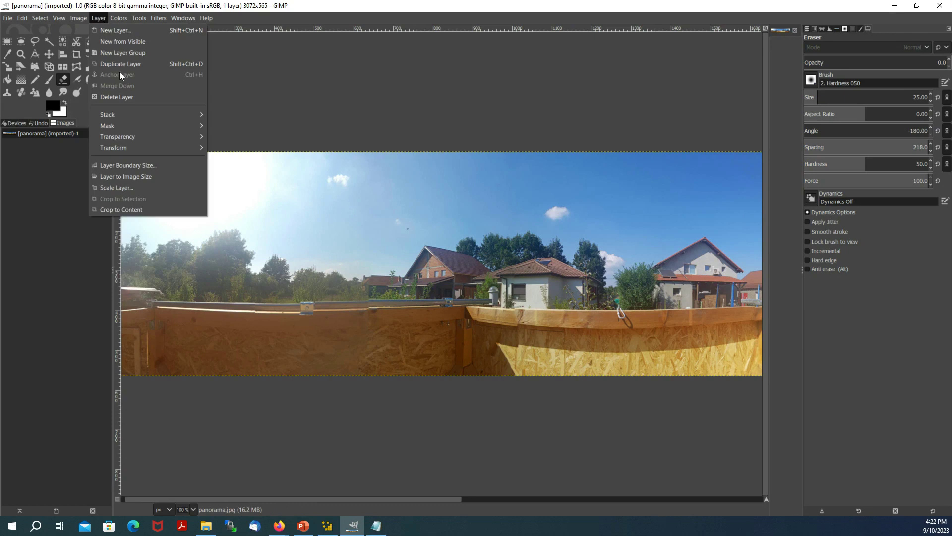
mouse_move(127, 136)
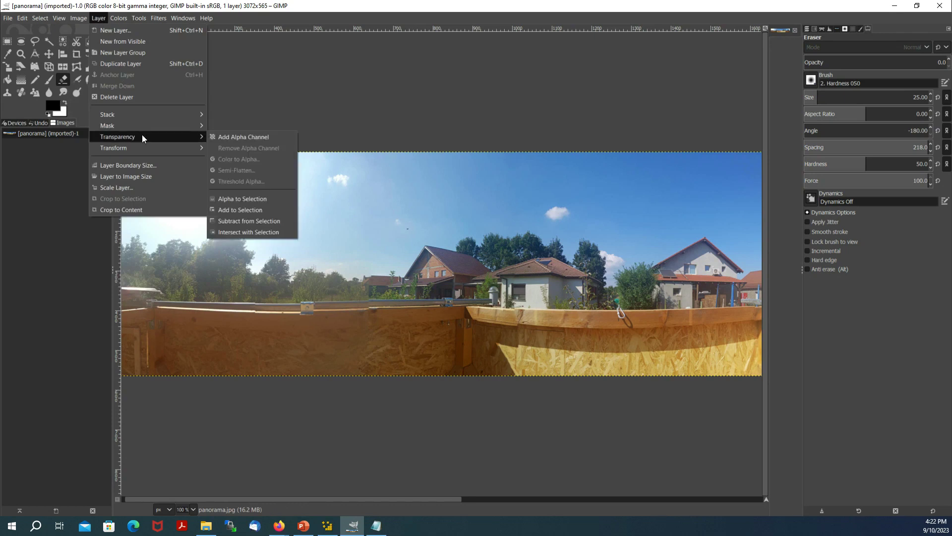
left_click(245, 139)
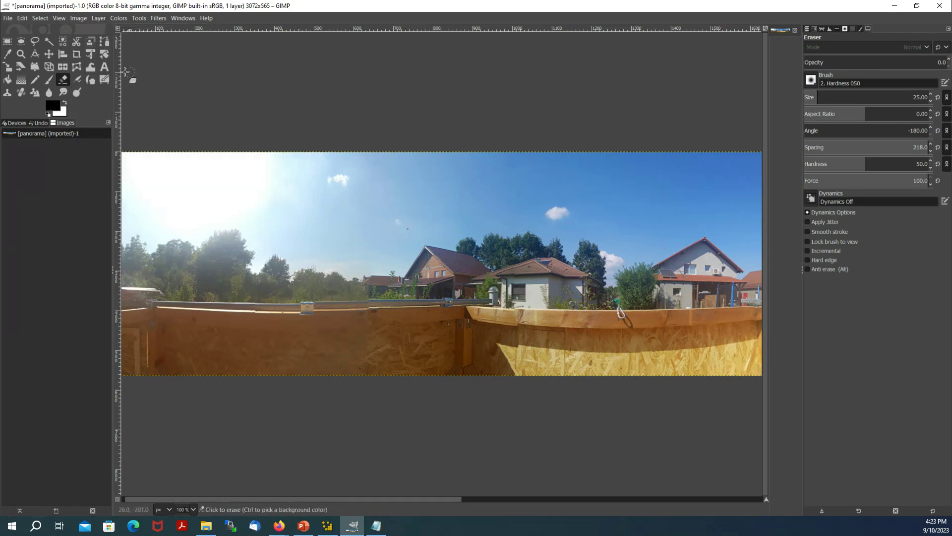
Step: Fuzzy-select the blue sky region and delete it to transparency
left_click(49, 41)
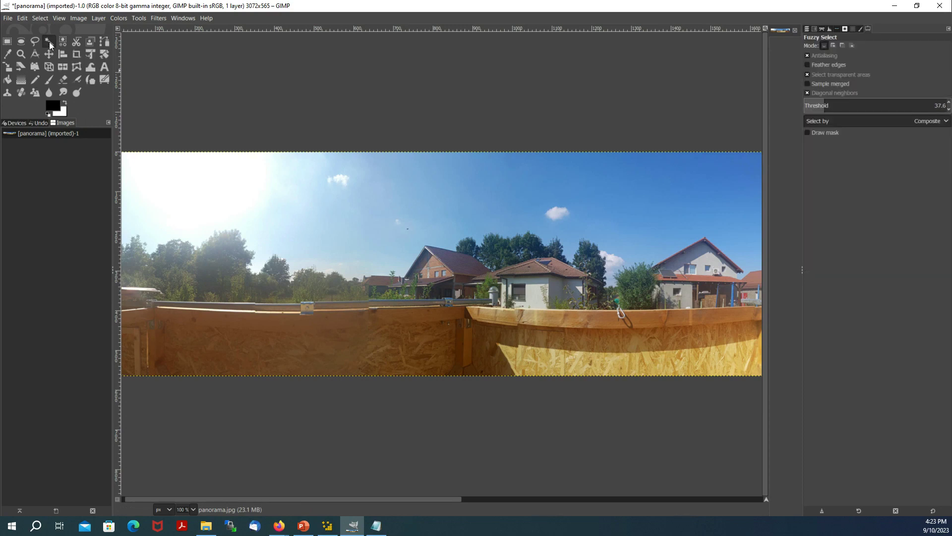
left_click(450, 224)
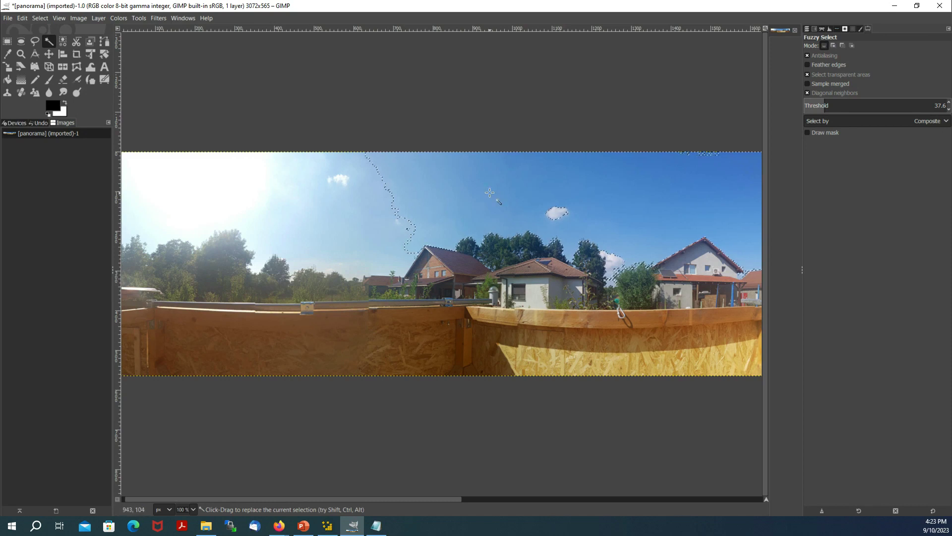
key("Delete")
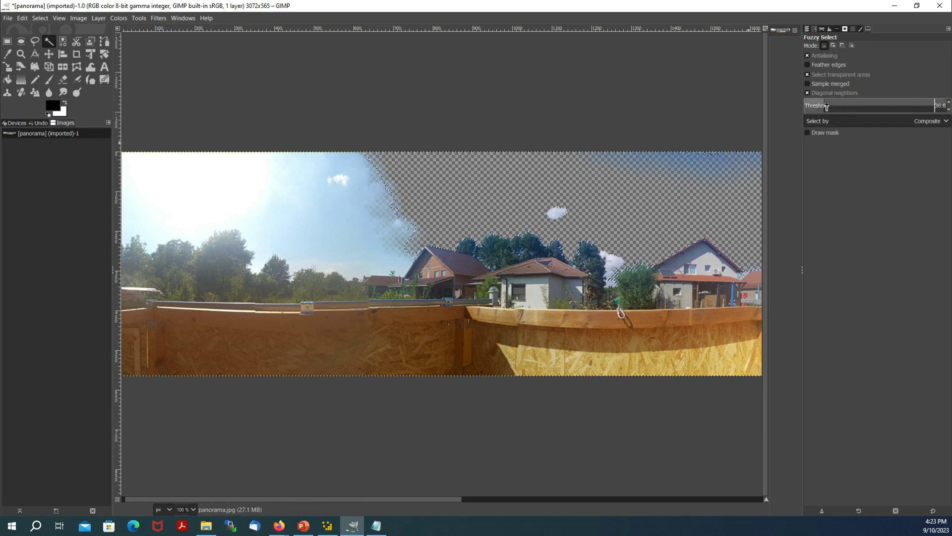
Step: Retune the Fuzzy Select threshold to 26.9 and delete the sky on the left
left_click_drag(828, 105, 889, 103)
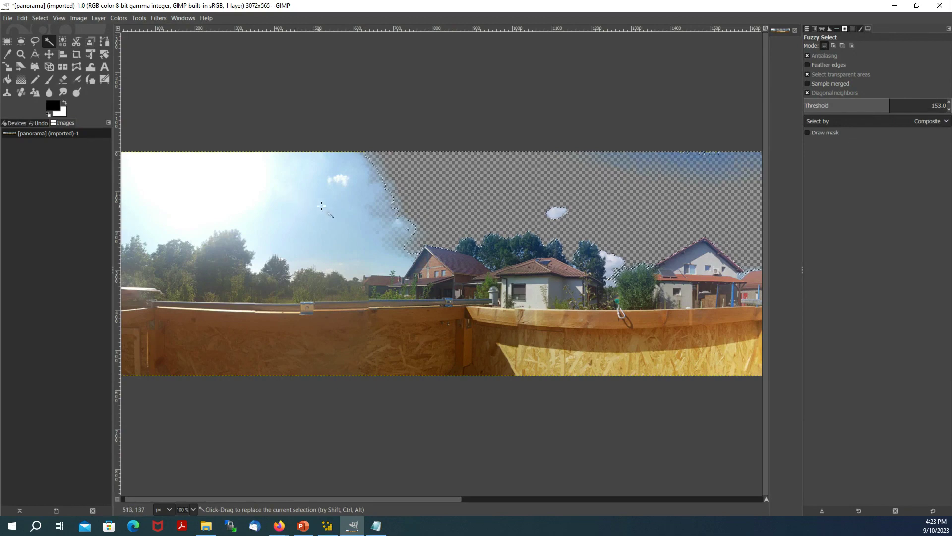
left_click(287, 211)
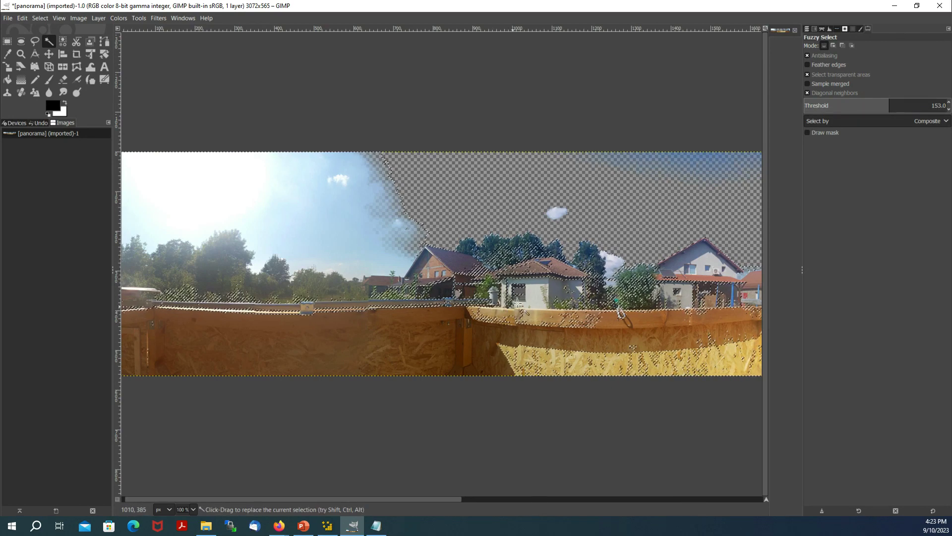
left_click_drag(918, 108, 746, 108)
left_click_drag(843, 108, 815, 108)
left_click(317, 221)
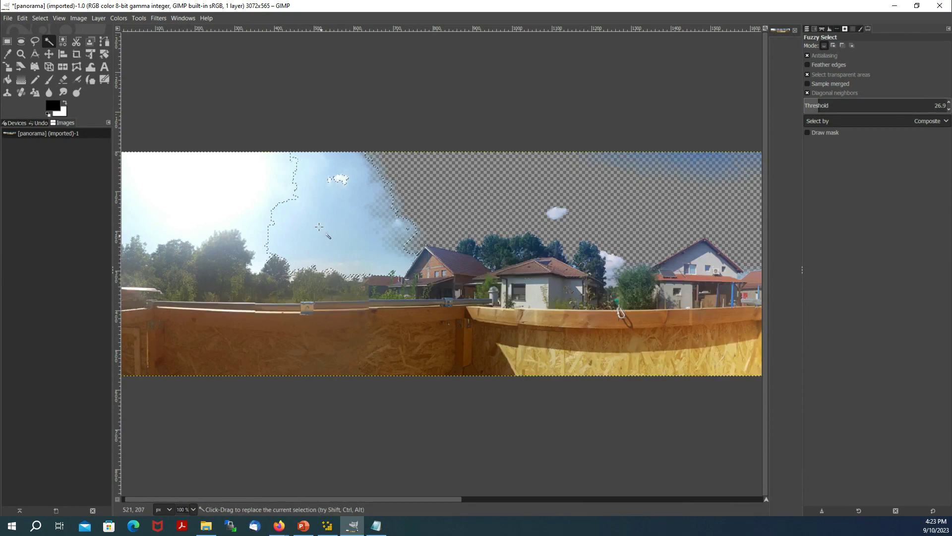
key("Delete")
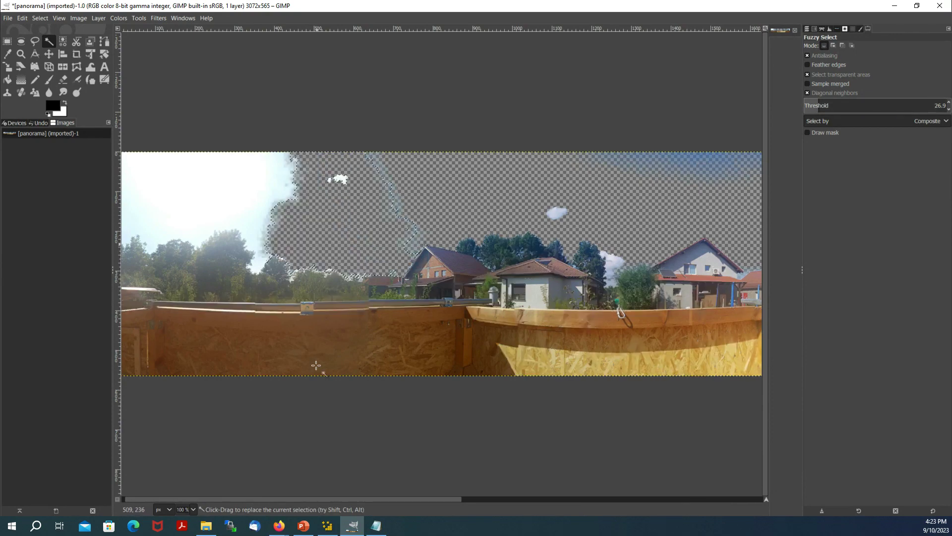
Step: Zoom to 200% and test Fuzzy Select on the hazy sky, lowering the threshold to 14.2
left_click(193, 509)
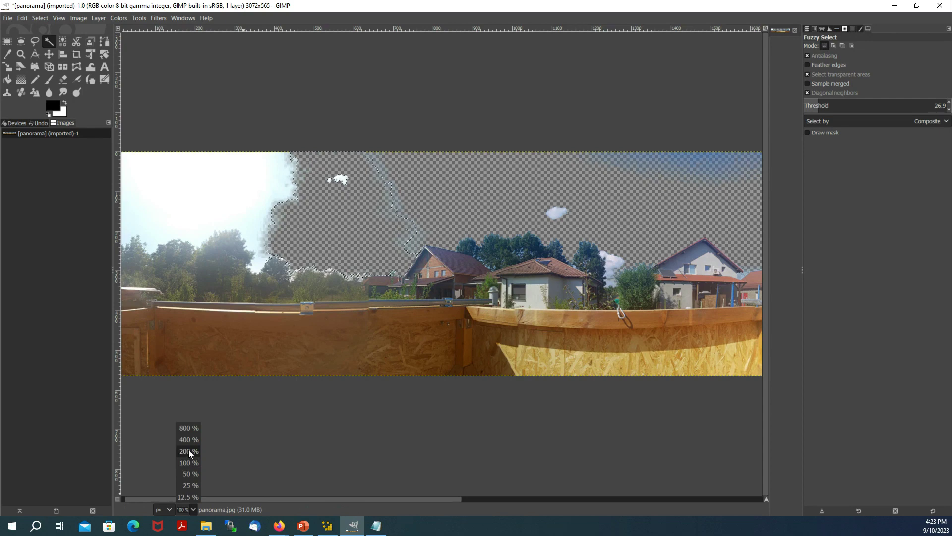
left_click(192, 455)
left_click(387, 231)
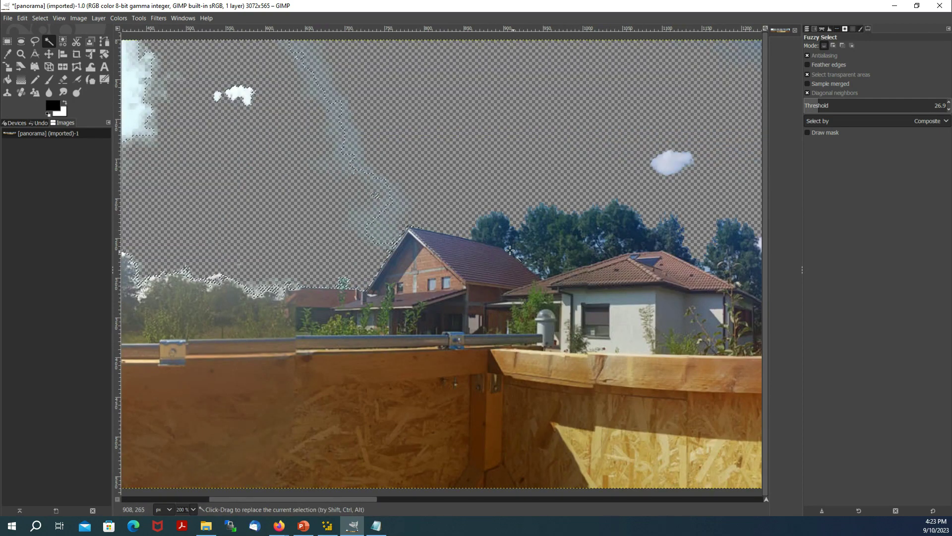
left_click(592, 245)
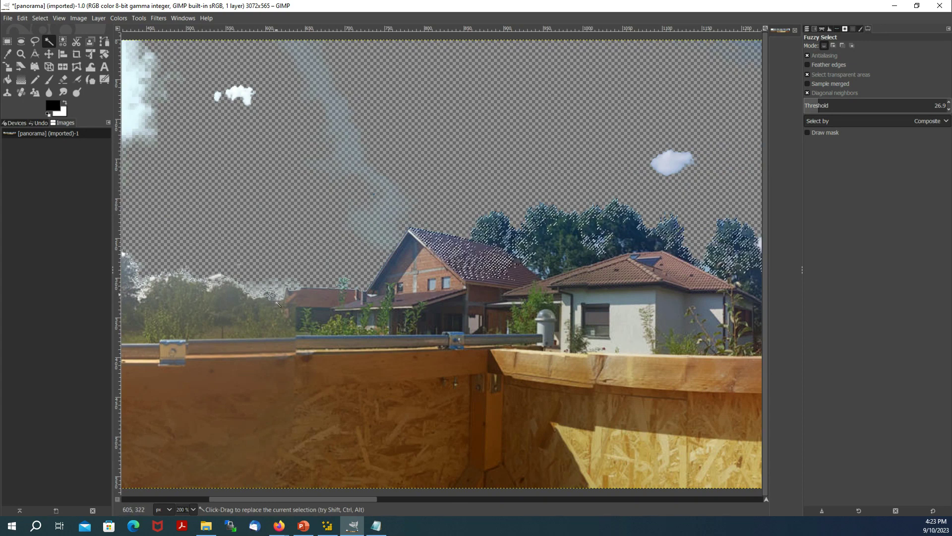
left_click(815, 106)
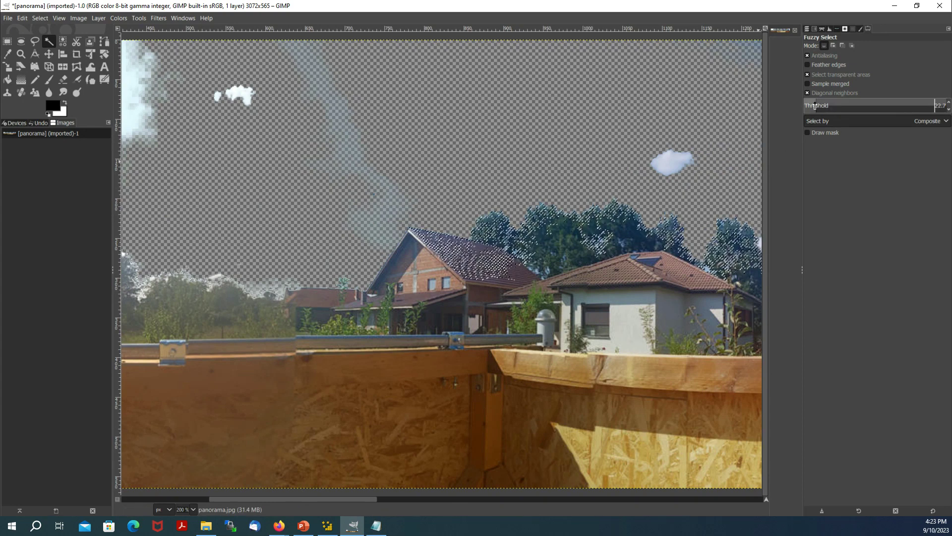
left_click(811, 106)
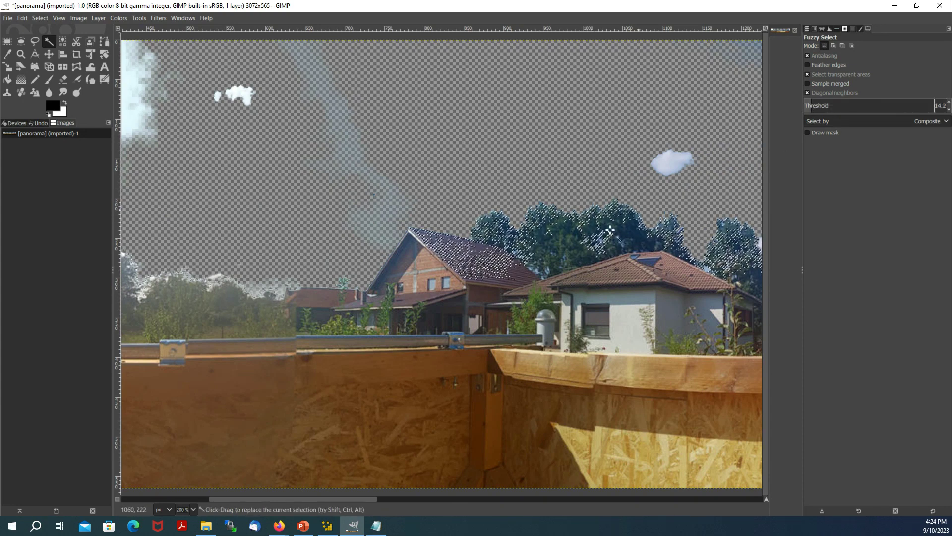
left_click(546, 285)
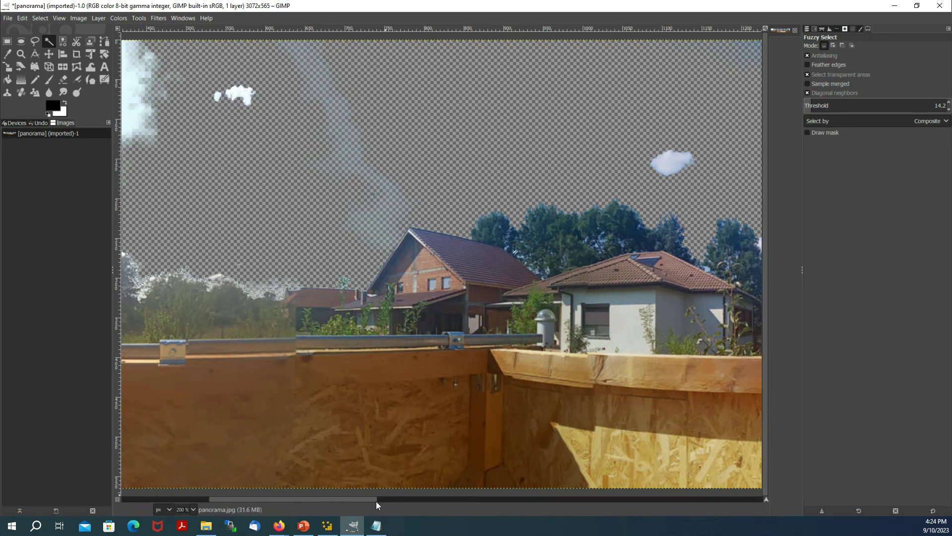
left_click_drag(368, 501, 285, 504)
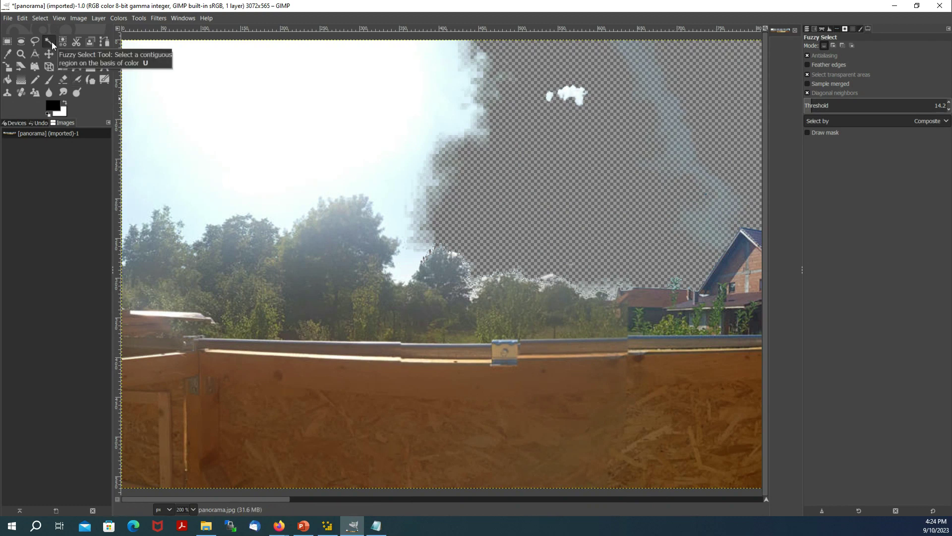
Step: Choose the Eraser tool, then select panorama.png in the starscape-observatory folder
left_click(63, 81)
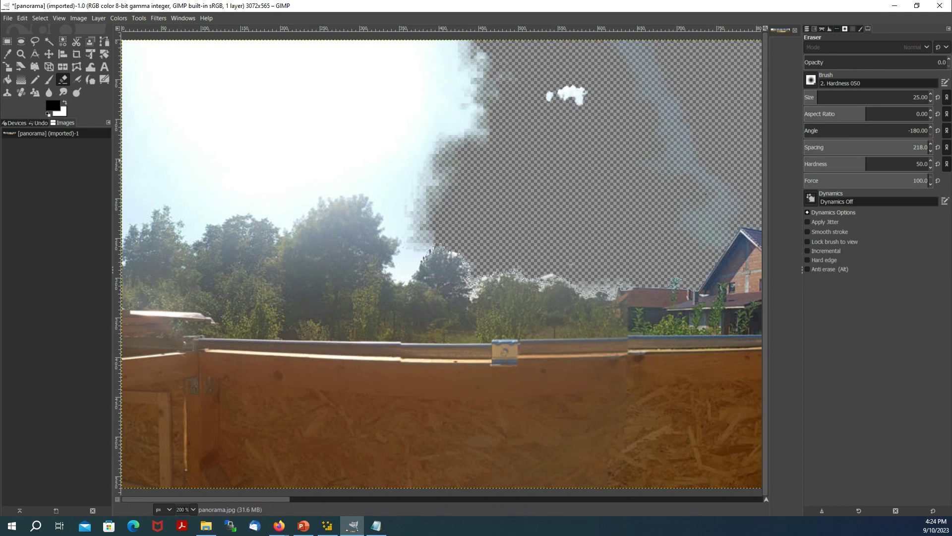
left_click(12, 19)
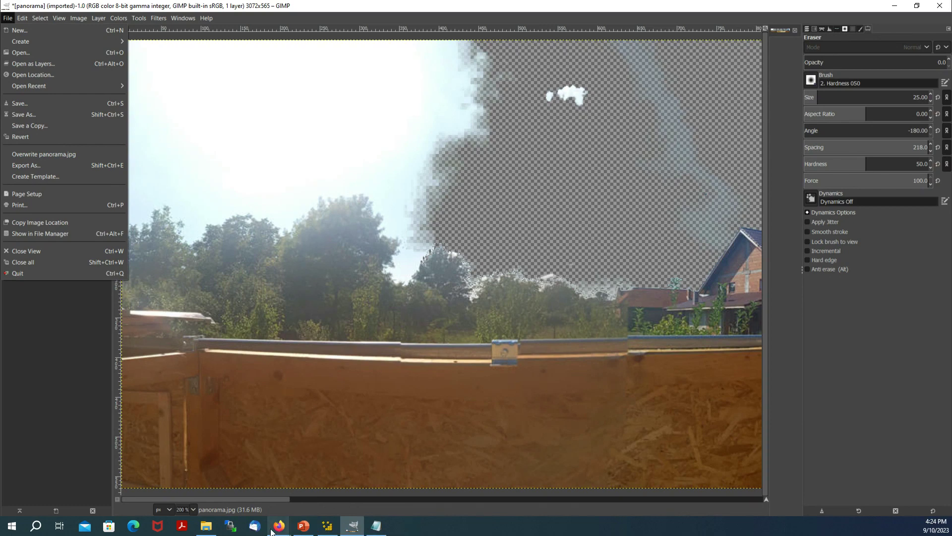
left_click(208, 531)
left_click(113, 135)
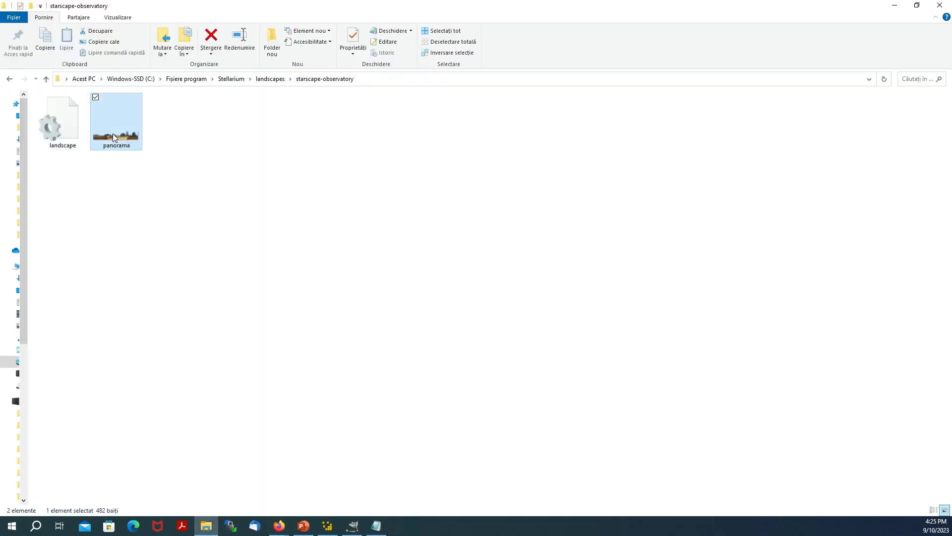
Step: Open panorama.png in Photos to inspect the skyline with the sky cut away
double_click(112, 133)
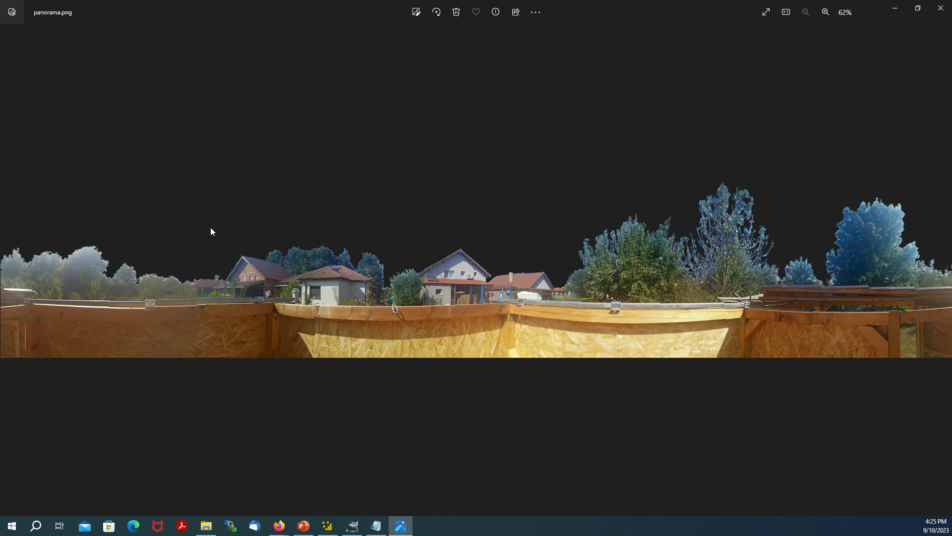
Step: Close Photos and check panorama.png's details (3072 × 565, 1.62 MB) in File Explorer
left_click(941, 8)
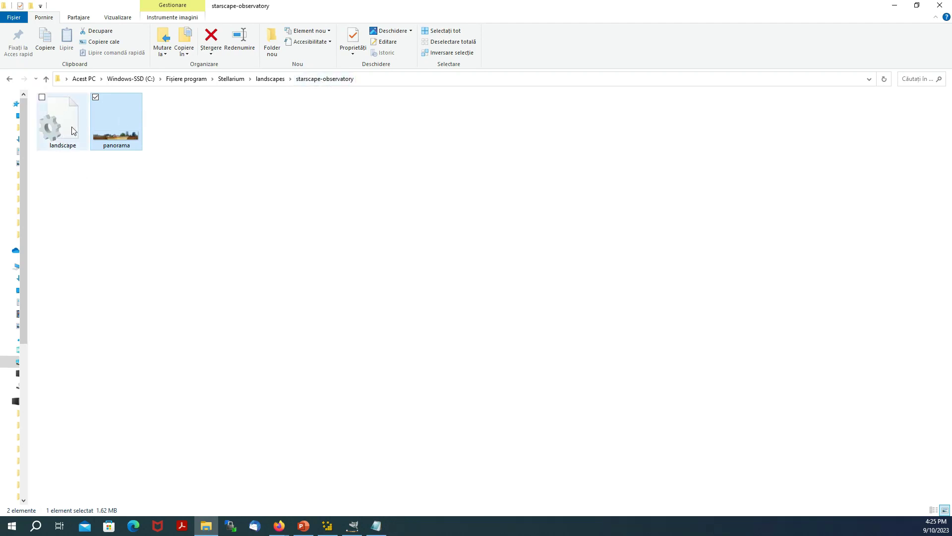
mouse_move(120, 135)
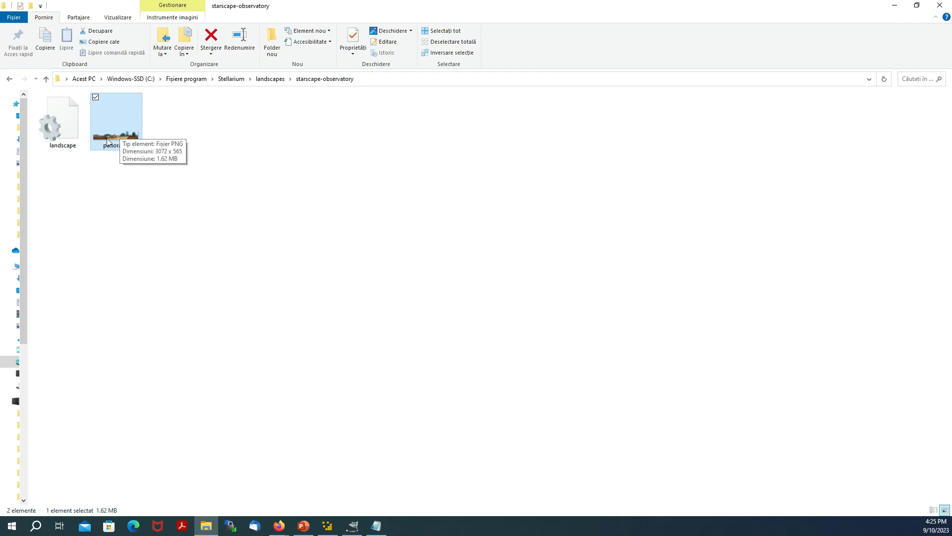
mouse_move(65, 130)
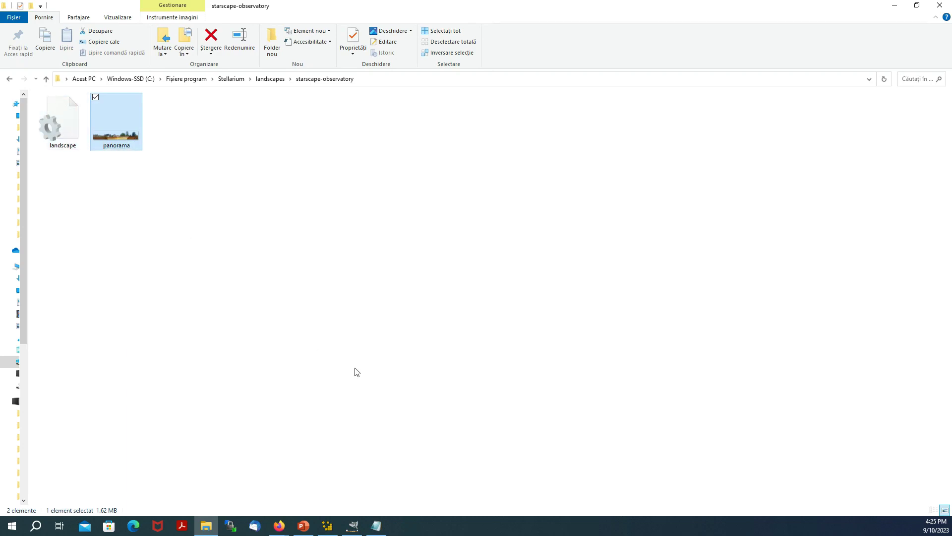
left_click(376, 525)
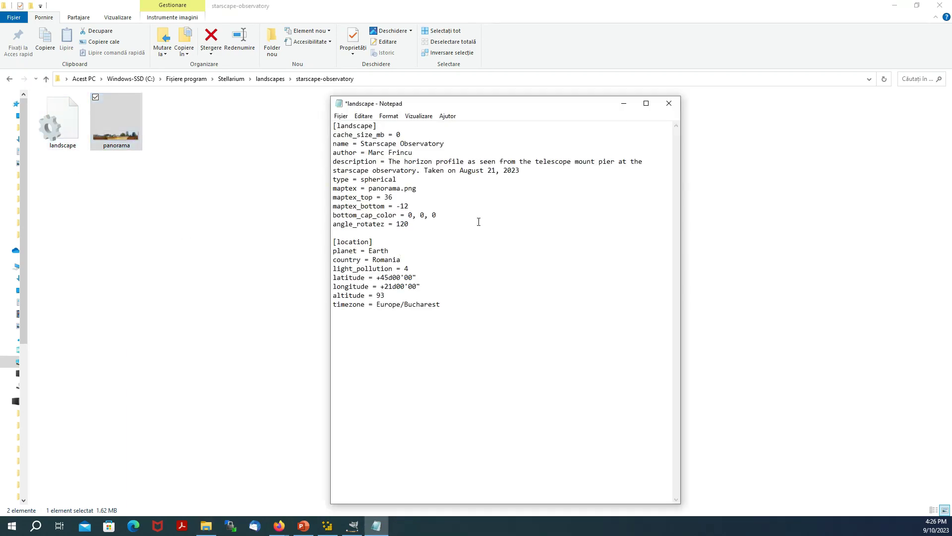
mouse_move(367, 106)
left_mouse_down()
mouse_move(402, 112)
mouse_move(371, 105)
left_mouse_up()
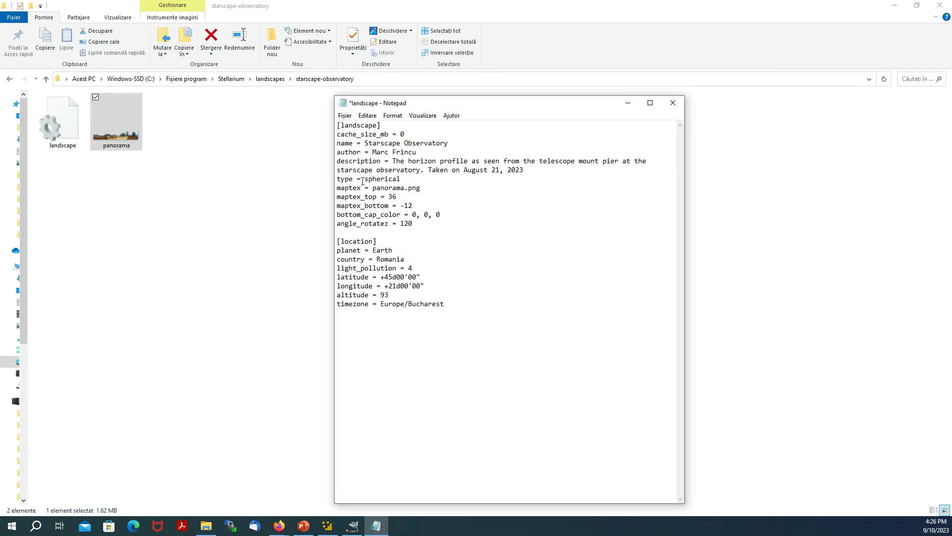
left_click_drag(353, 180, 413, 180)
left_click_drag(373, 189, 421, 188)
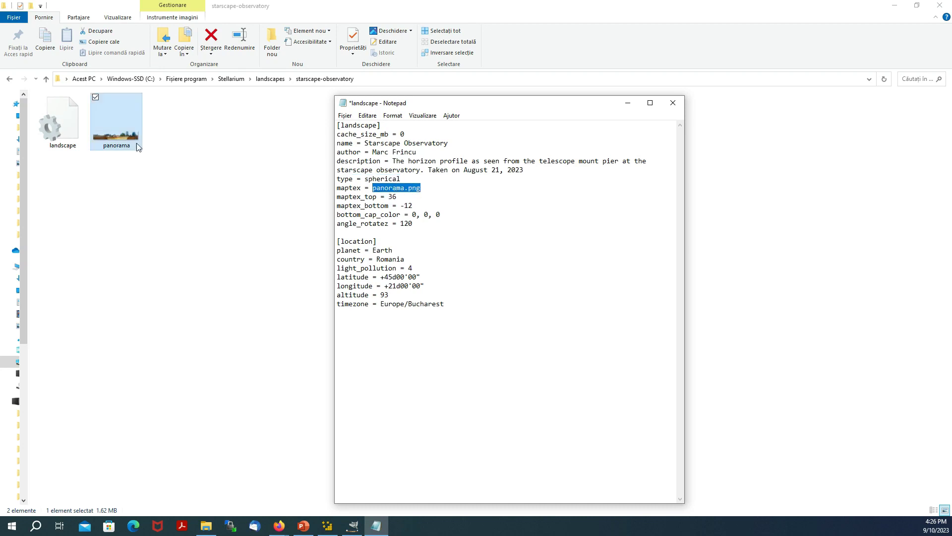
double_click(396, 197)
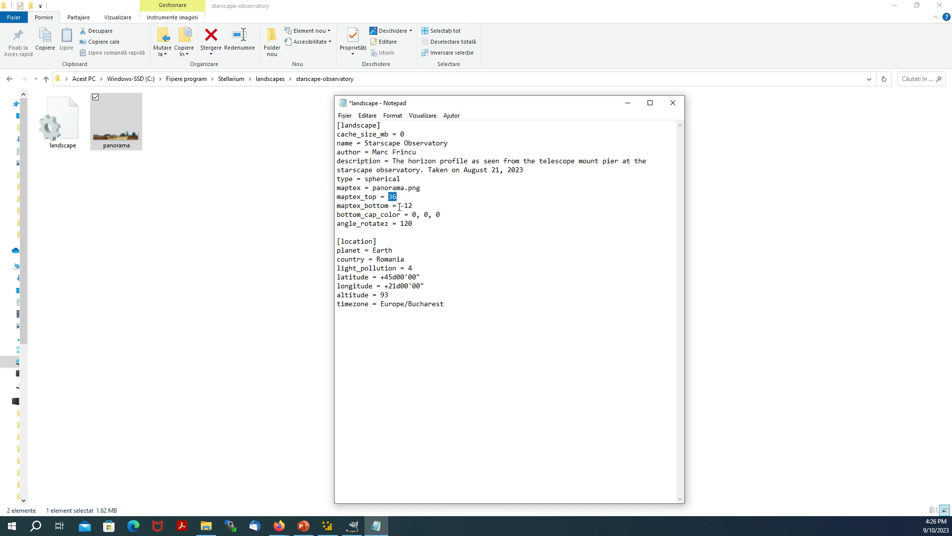
double_click(405, 205)
left_click_drag(389, 197, 399, 198)
left_click_drag(401, 206, 412, 206)
Step: Bring up the cropped 20480 × 3912 panorama, set for PNG export without alpha
left_click(325, 528)
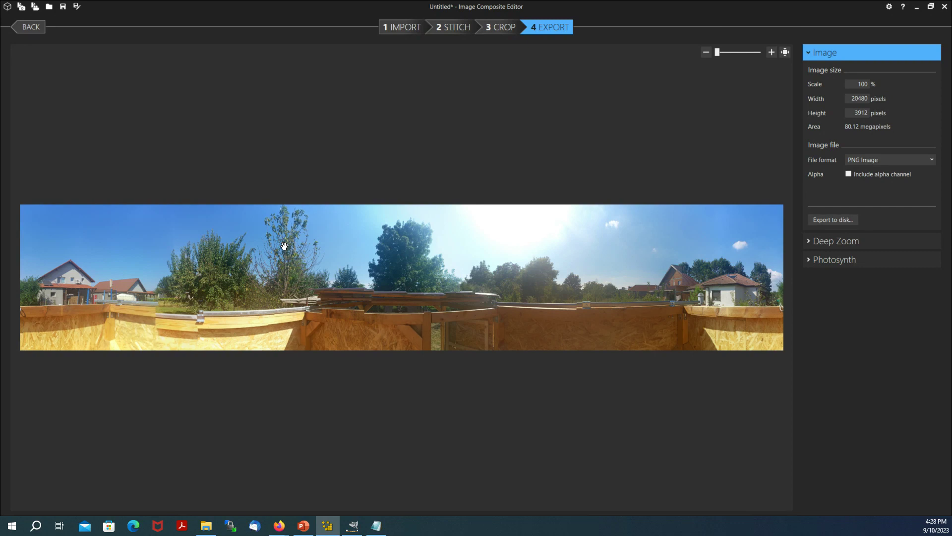
Step: Return to the landscape.ini file with angle_rotatez = 120 selected
key("alt+Tab")
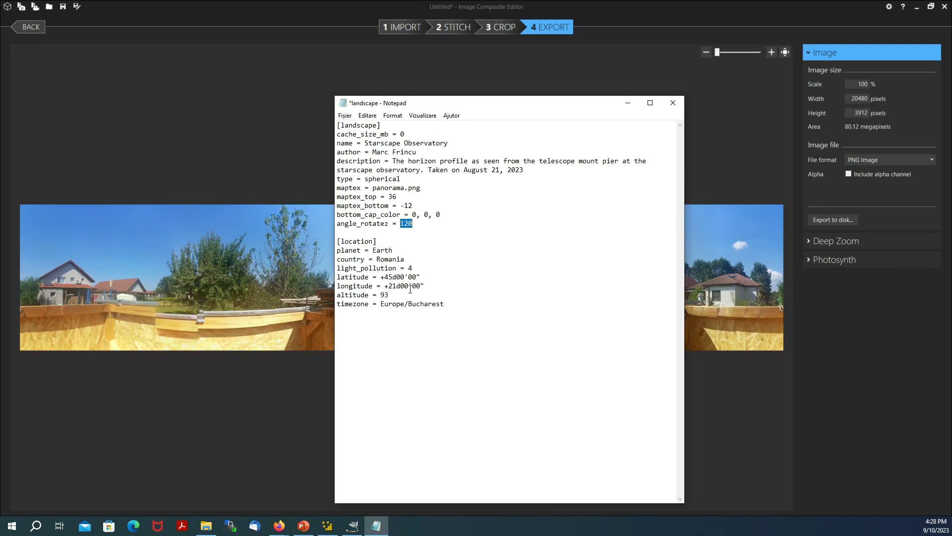
Step: Highlight the [landscape] header and the [location] planet, country, latitude, longitude and timezone entries
left_click_drag(344, 126, 377, 126)
left_click_drag(353, 241, 392, 243)
left_click_drag(372, 250, 420, 269)
left_click_drag(373, 277, 425, 286)
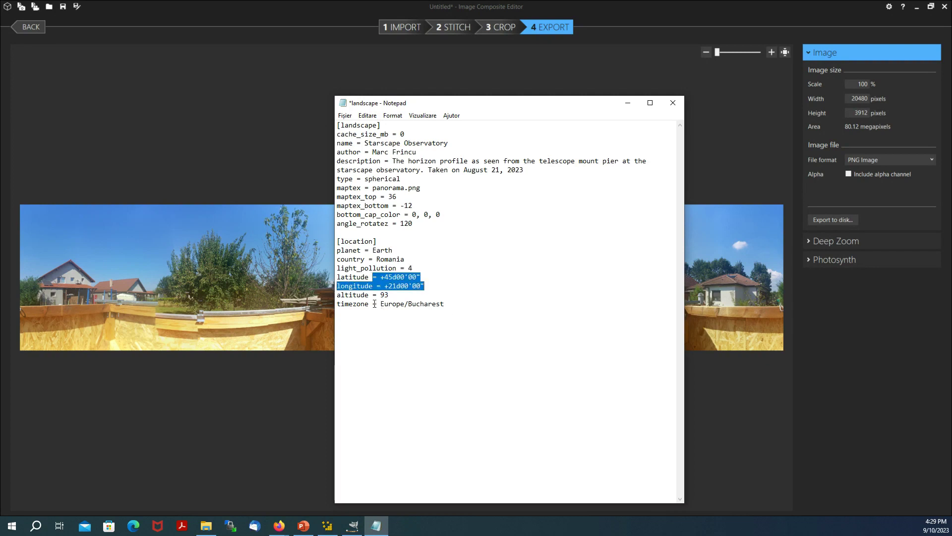
left_click_drag(349, 304, 472, 304)
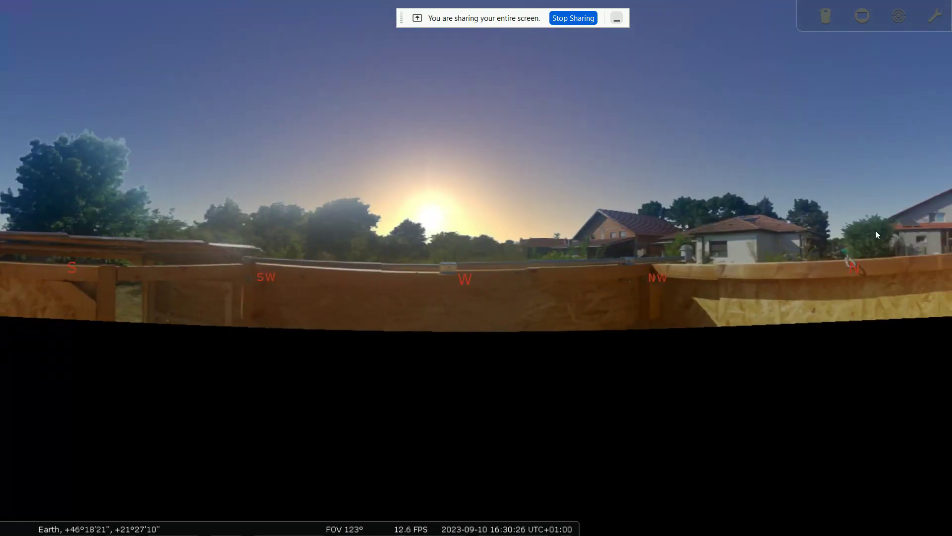
Step: Pan around the backyard horizon, then zoom in to about 63° on the south and south-west
left_click_drag(876, 230, 687, 240)
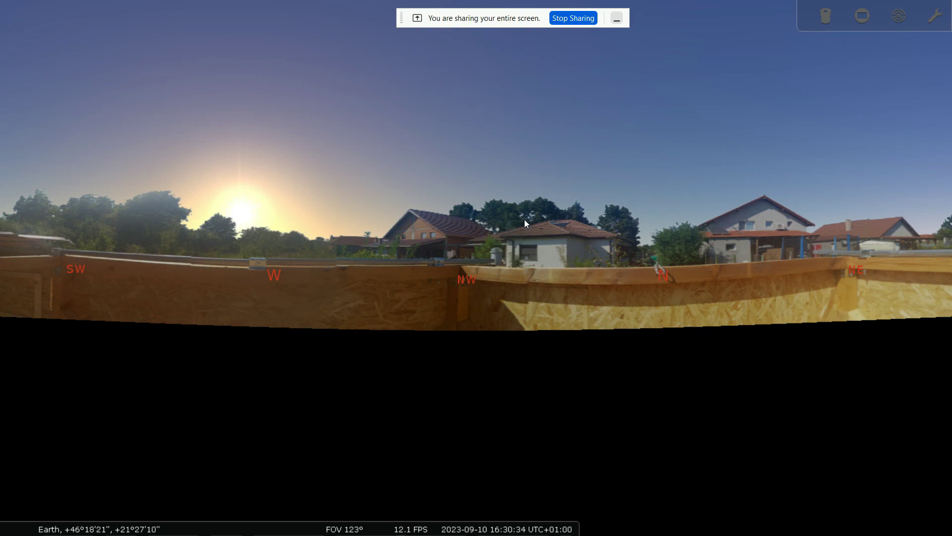
left_click_drag(606, 222, 320, 210)
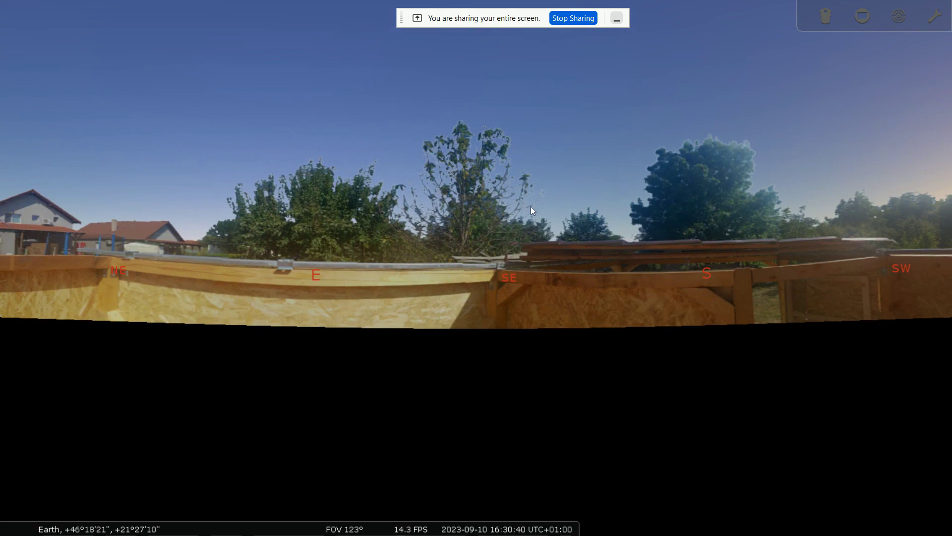
left_click_drag(498, 208, 369, 213)
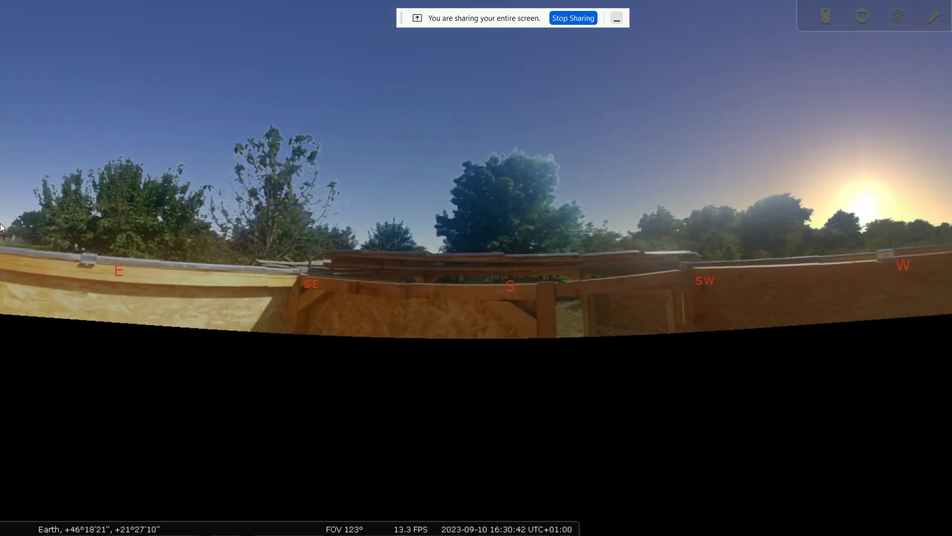
left_click_drag(289, 257, 316, 231)
scroll(619, 188, "up", 5)
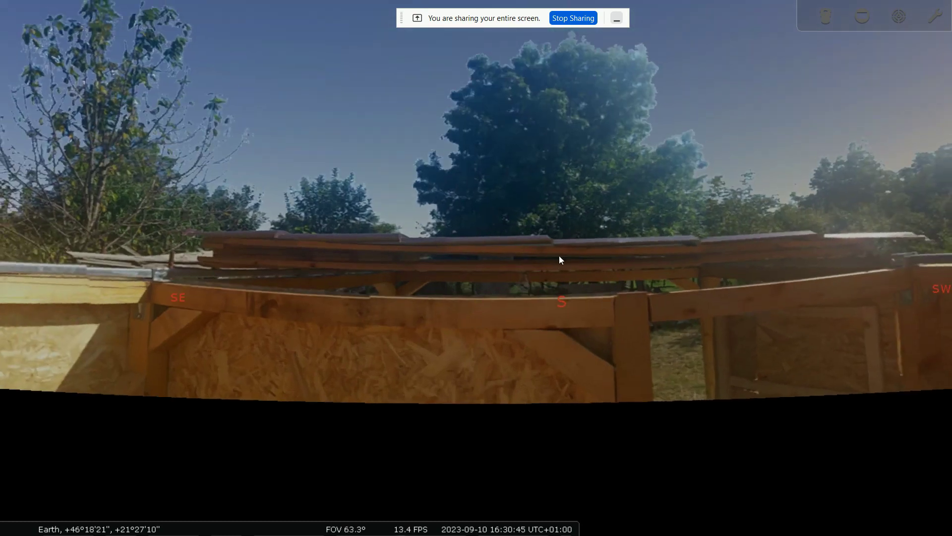
left_click_drag(559, 258, 187, 293)
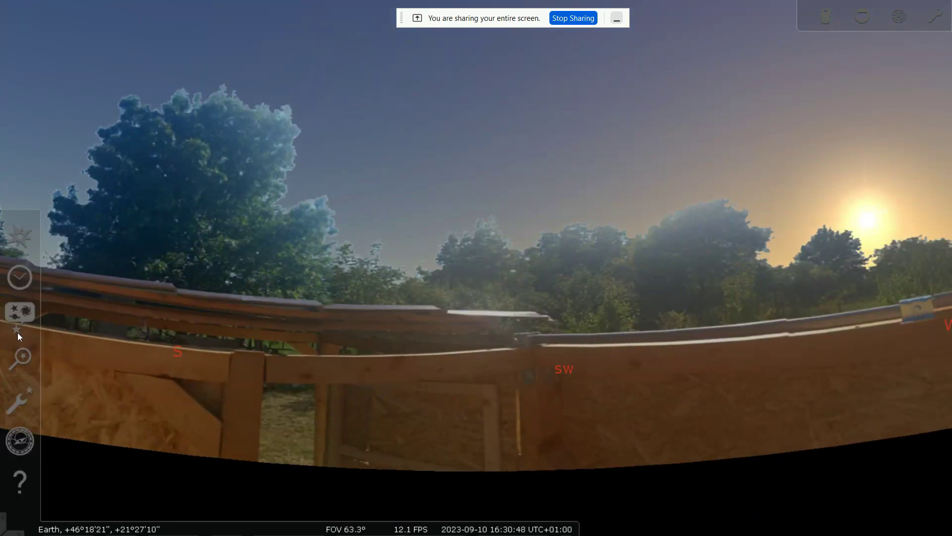
Step: Open the Date/time window, advance the clock to 19:30, and pan toward Altair
mouse_move(22, 311)
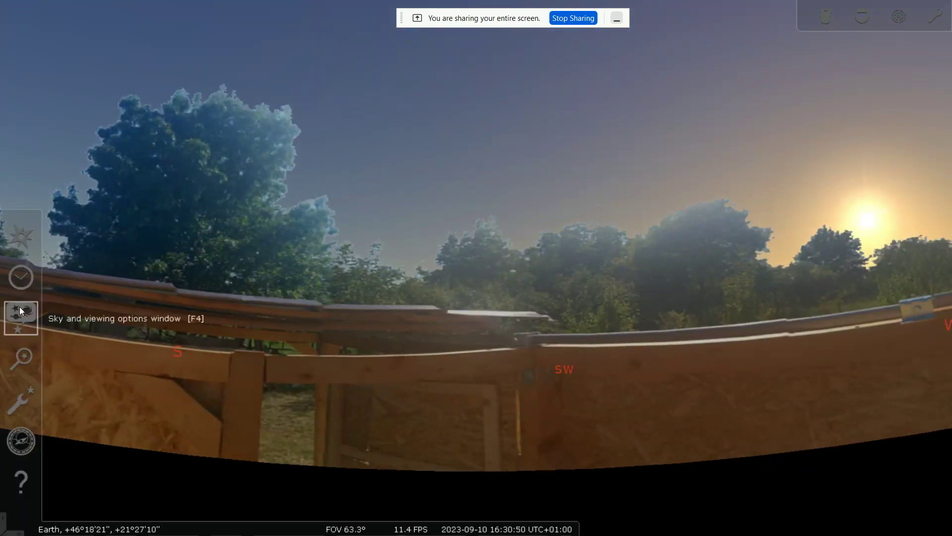
left_click(19, 280)
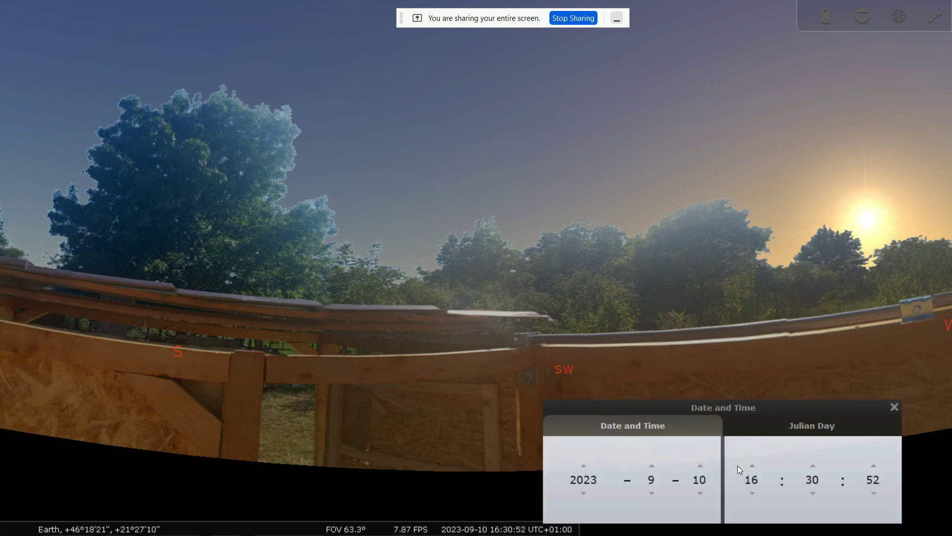
left_click(752, 466)
left_click(751, 466)
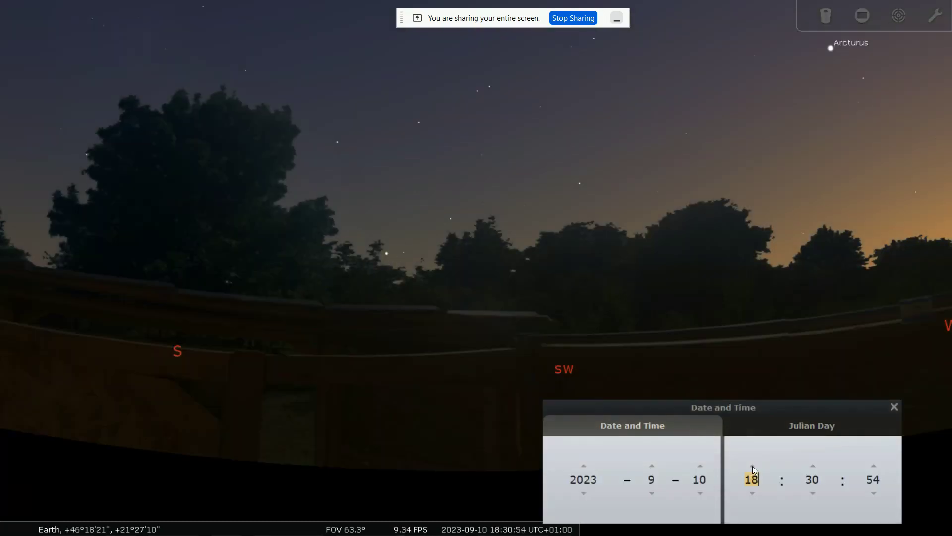
left_click(752, 465)
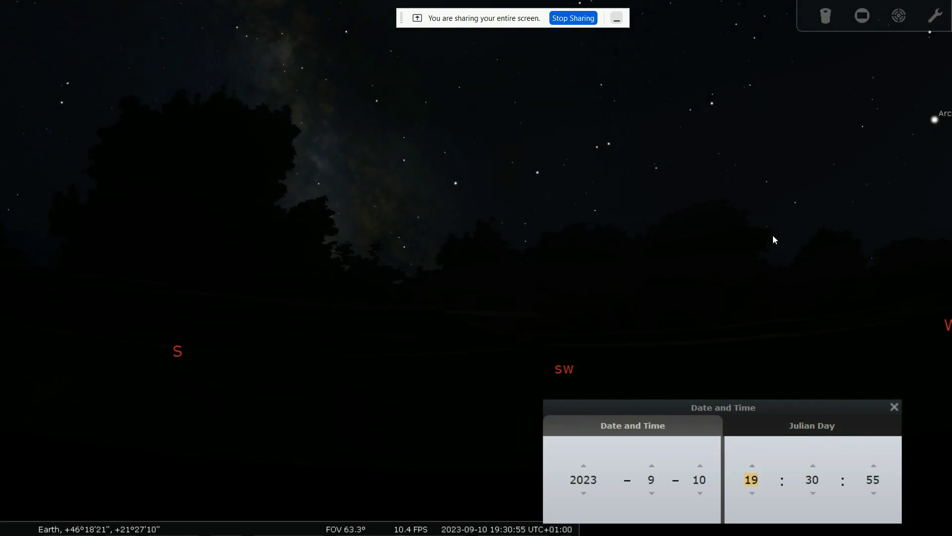
left_click_drag(240, 167, 486, 316)
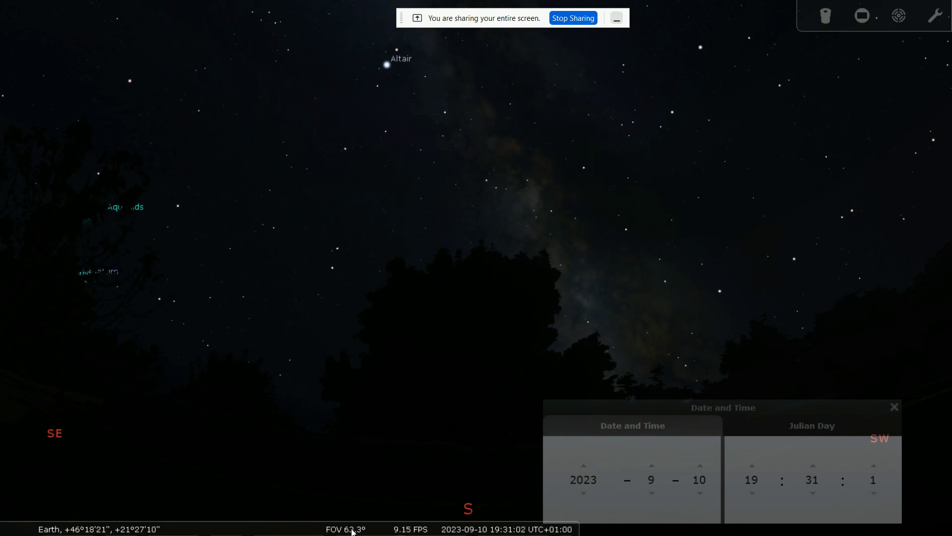
Step: Advance the clock hour by hour past midnight to 00:31 on 2023-09-11
mouse_move(353, 529)
left_click(752, 466)
left_click(753, 466)
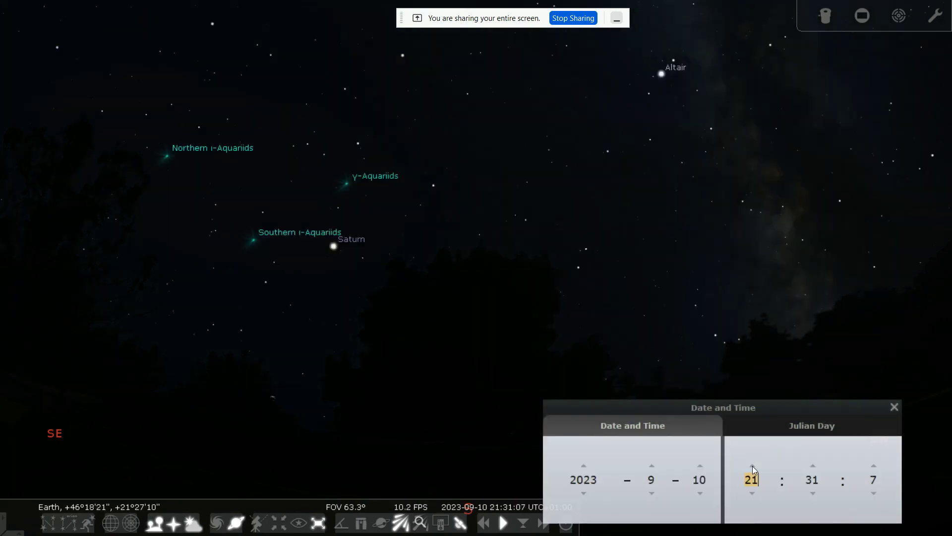
left_click(752, 466)
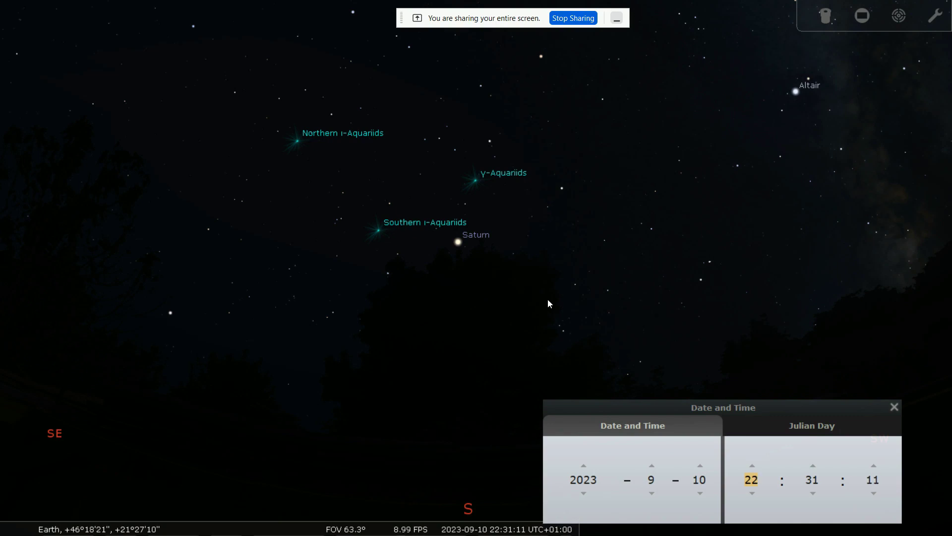
left_click(753, 466)
left_click(753, 466)
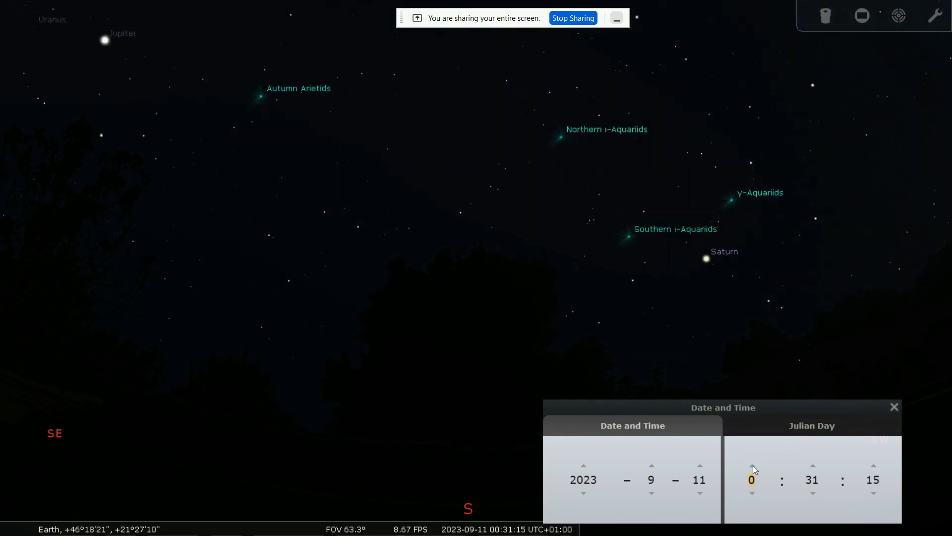